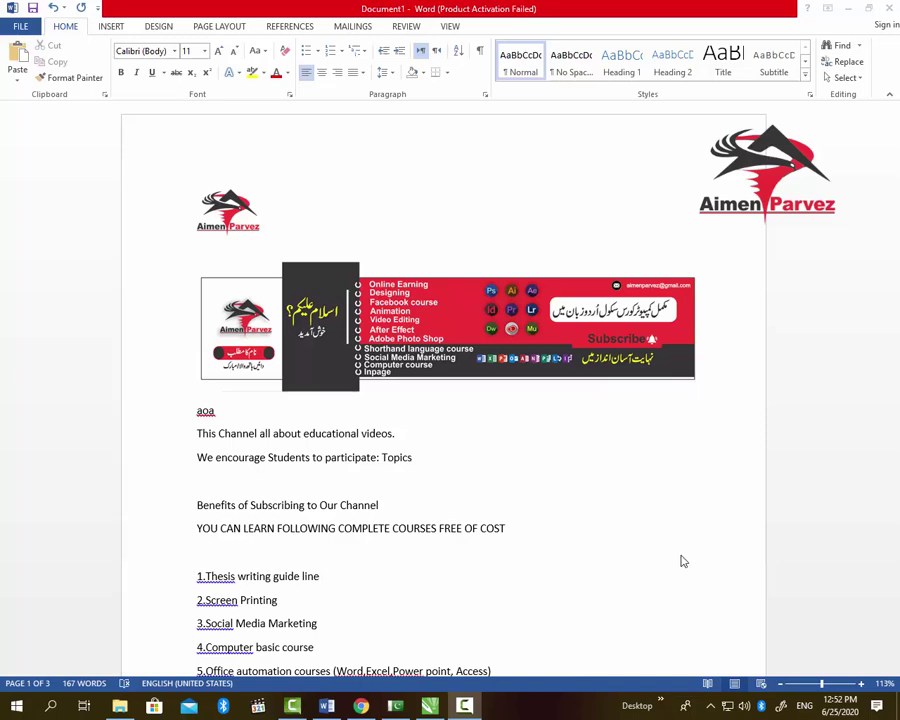
- Bring the channel-intro Word document to the front, with the caret after "videos."
left_click(121, 30)
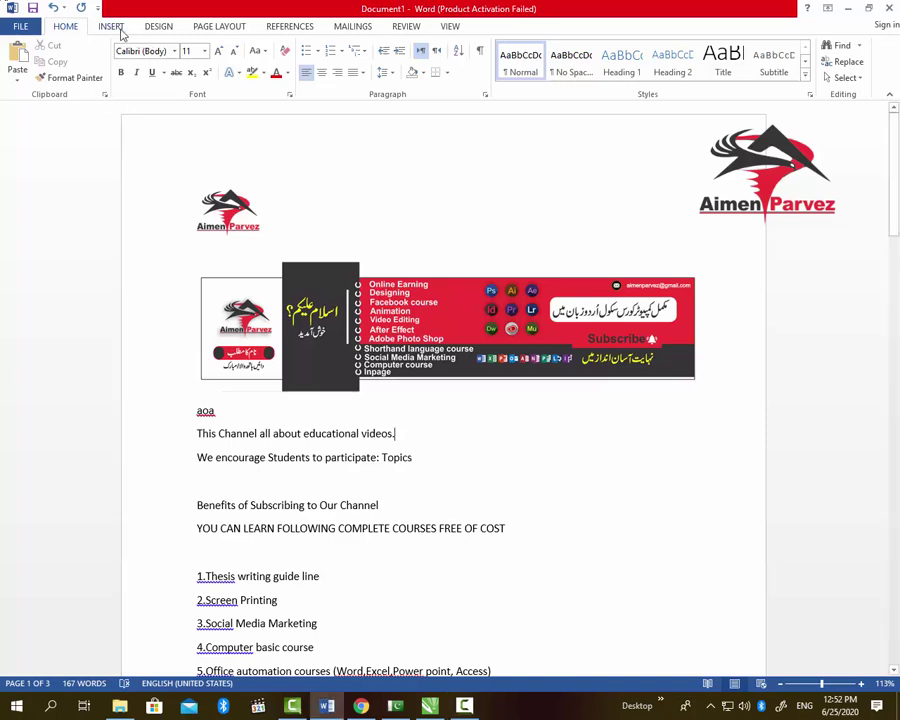
- Switch Word to the INSERT tab, watch the thesis-guide video full screen, then return to Word
left_click(111, 26)
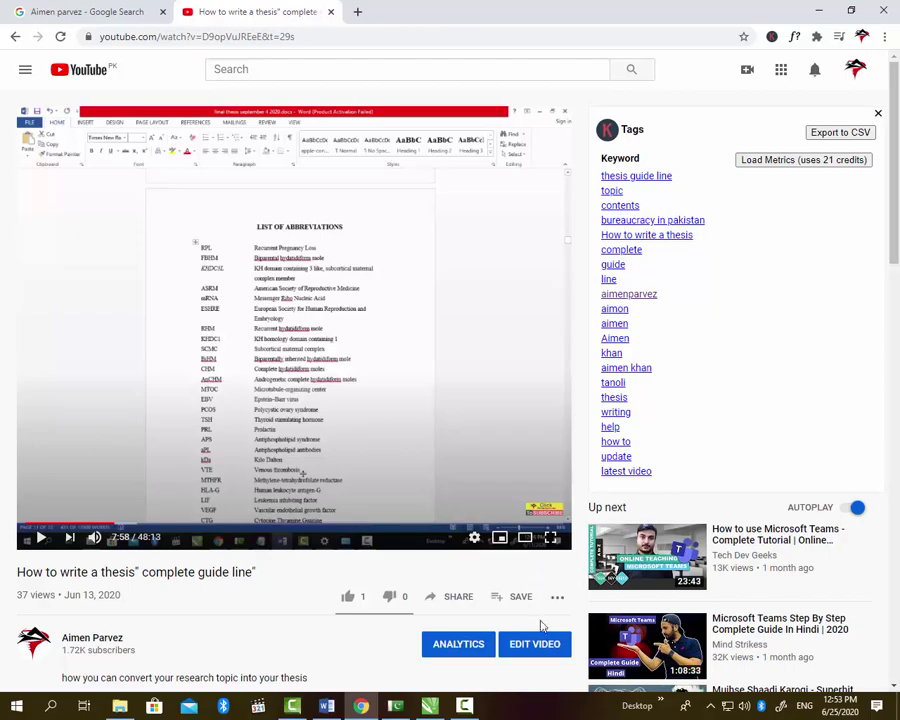
left_click(552, 537)
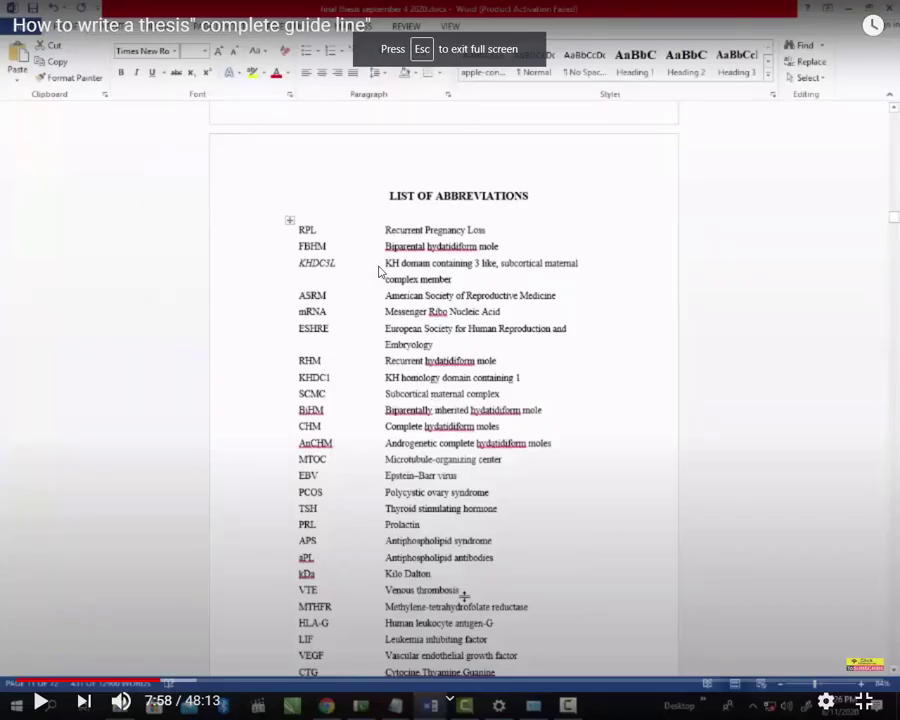
left_click(866, 701)
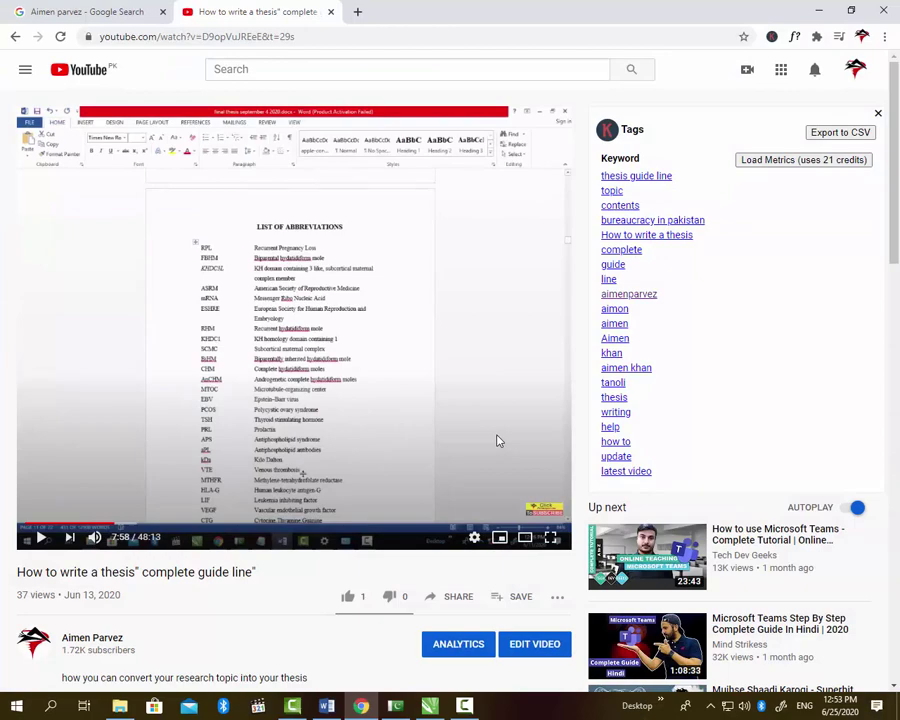
left_click(370, 712)
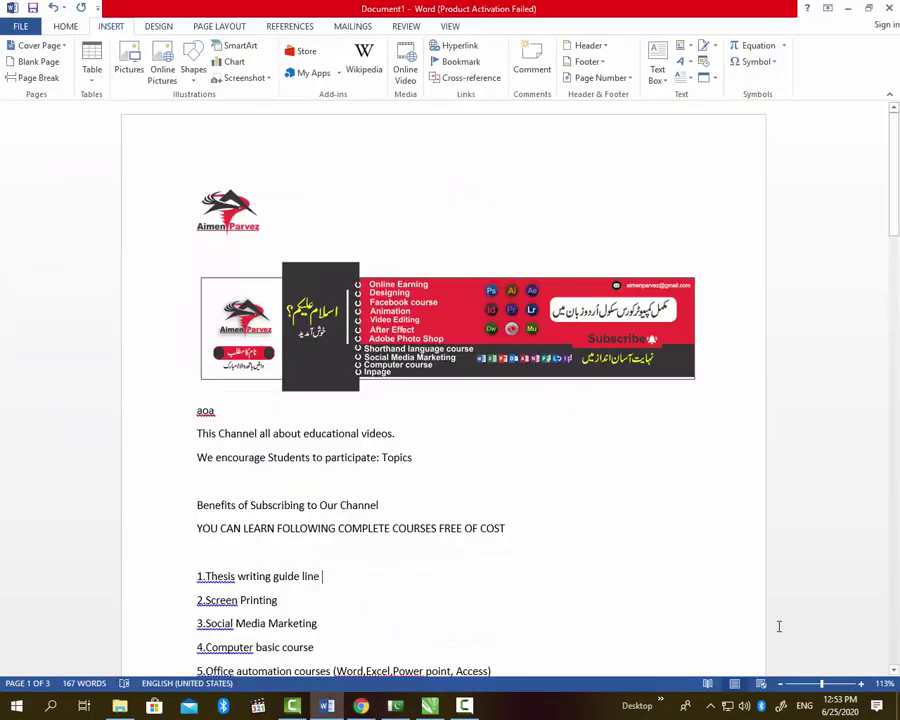
left_click(478, 482)
double_click(206, 410)
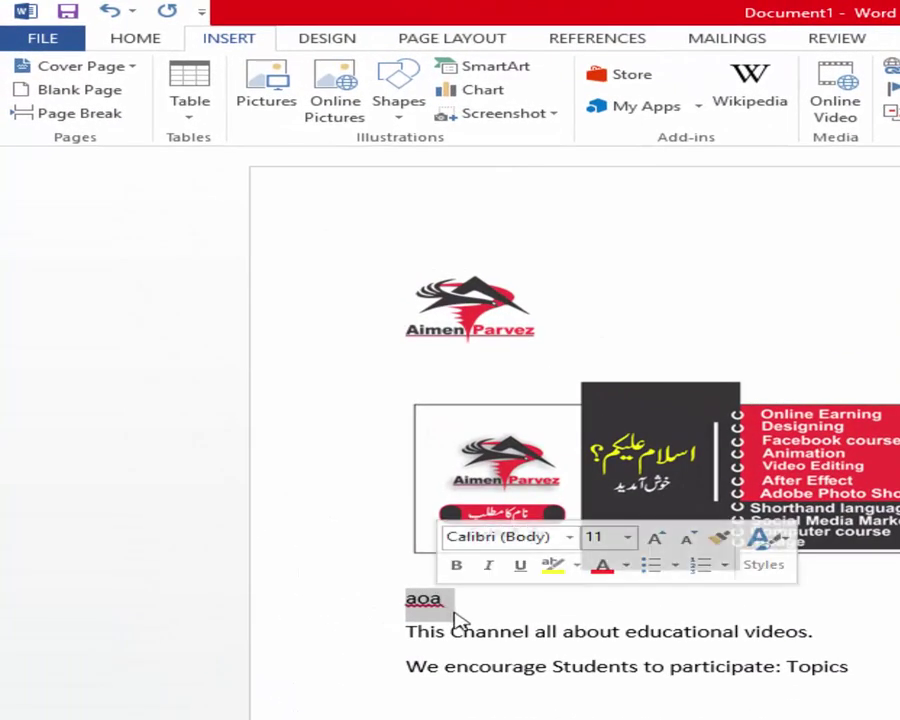
left_click(452, 610)
type("l")
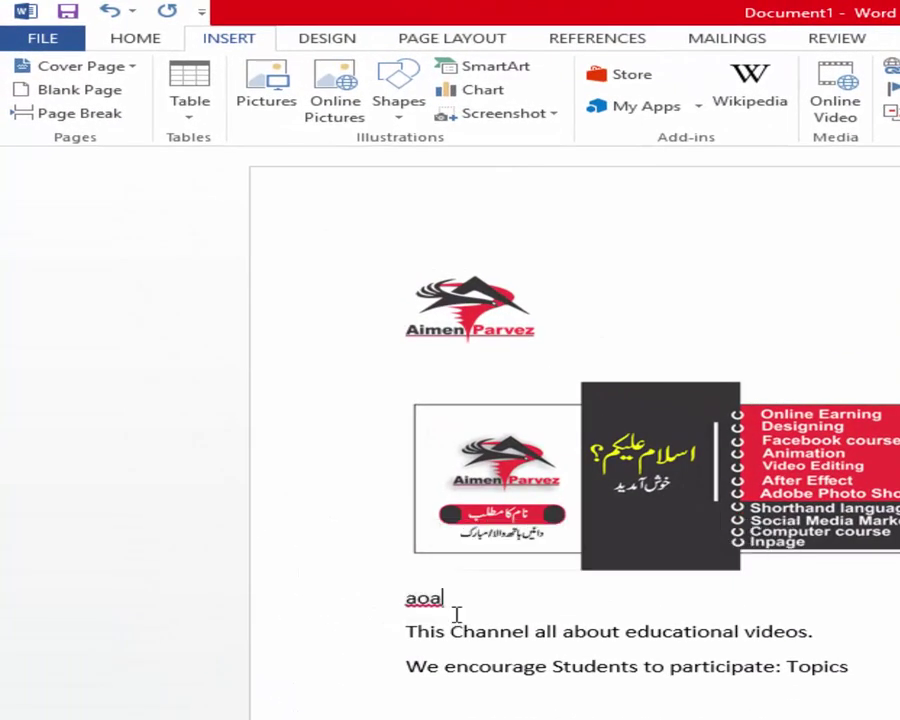
scroll(590, 648, "down", 3)
scroll(590, 650, "down", 6)
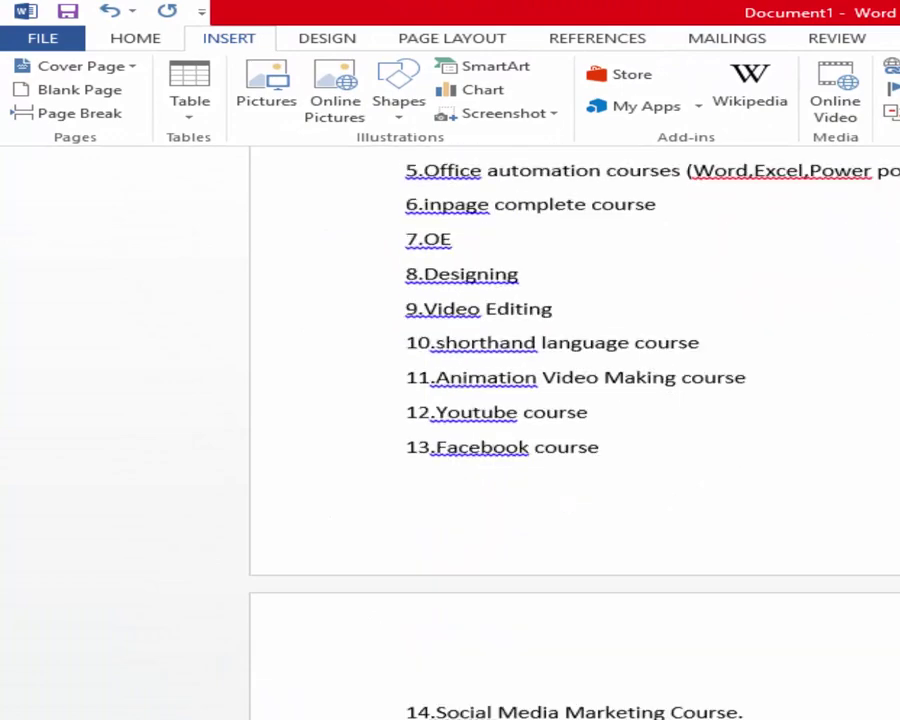
scroll(590, 650, "up", 4)
scroll(461, 679, "up", 3)
key("BackSpace")
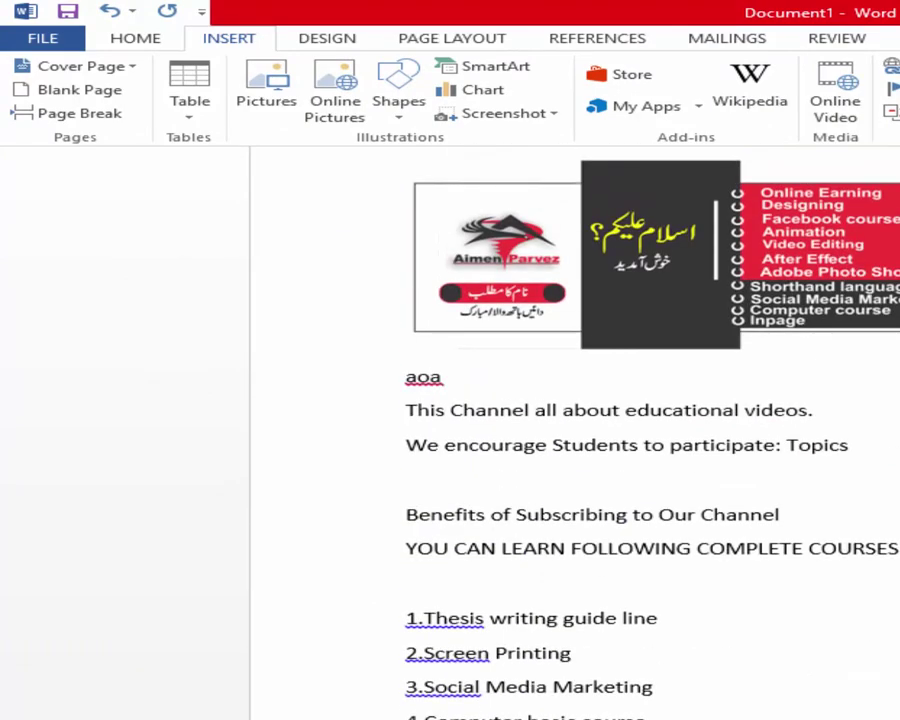
scroll(461, 679, "down", 2)
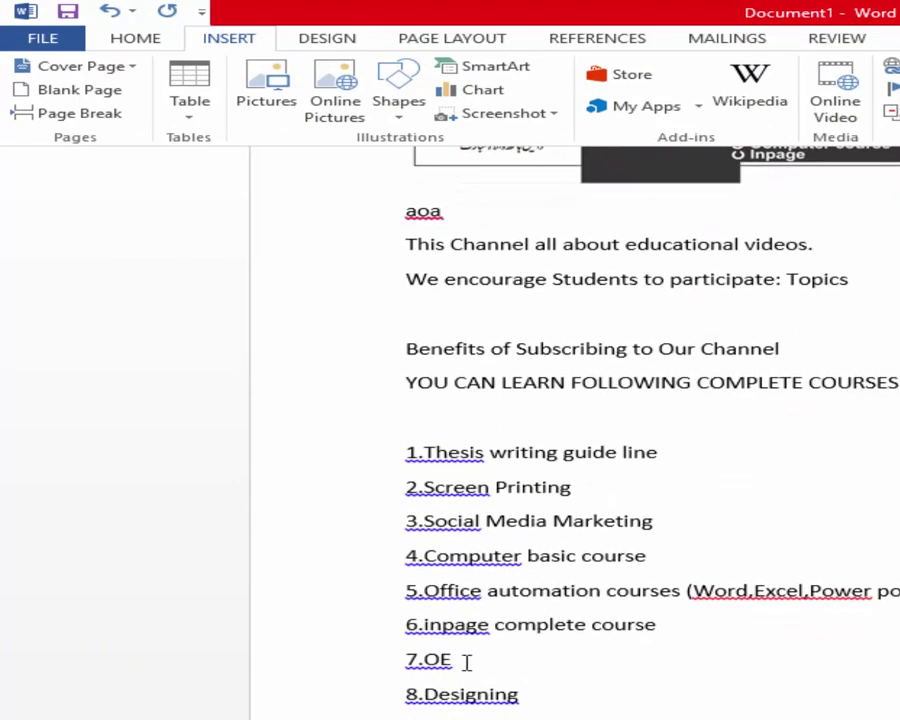
scroll(570, 674, "down", 3)
scroll(590, 600, "down", 2)
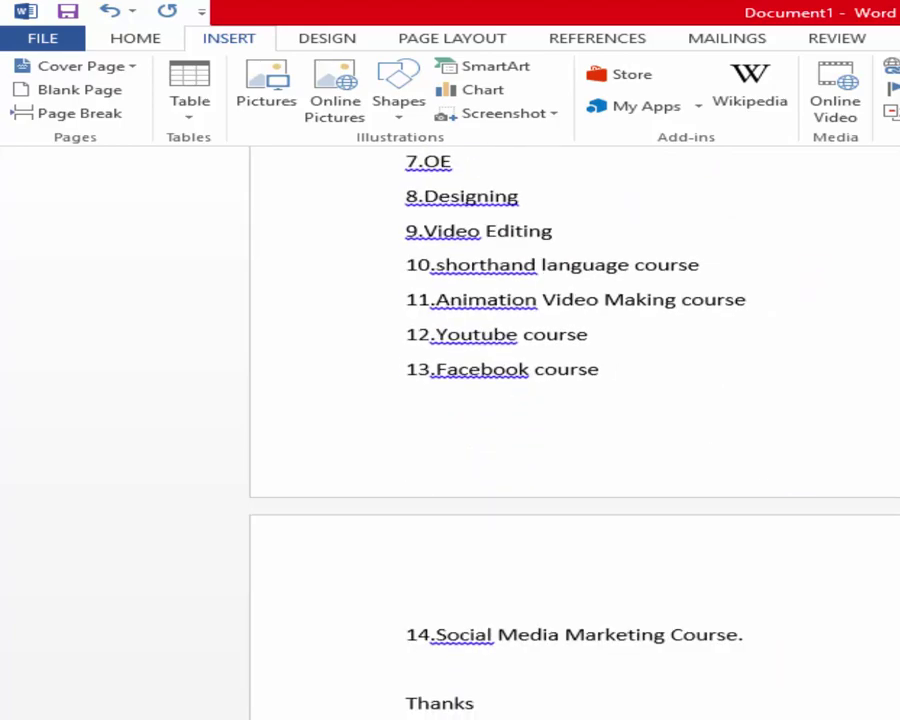
scroll(592, 584, "up", 5)
scroll(422, 501, "up", 3)
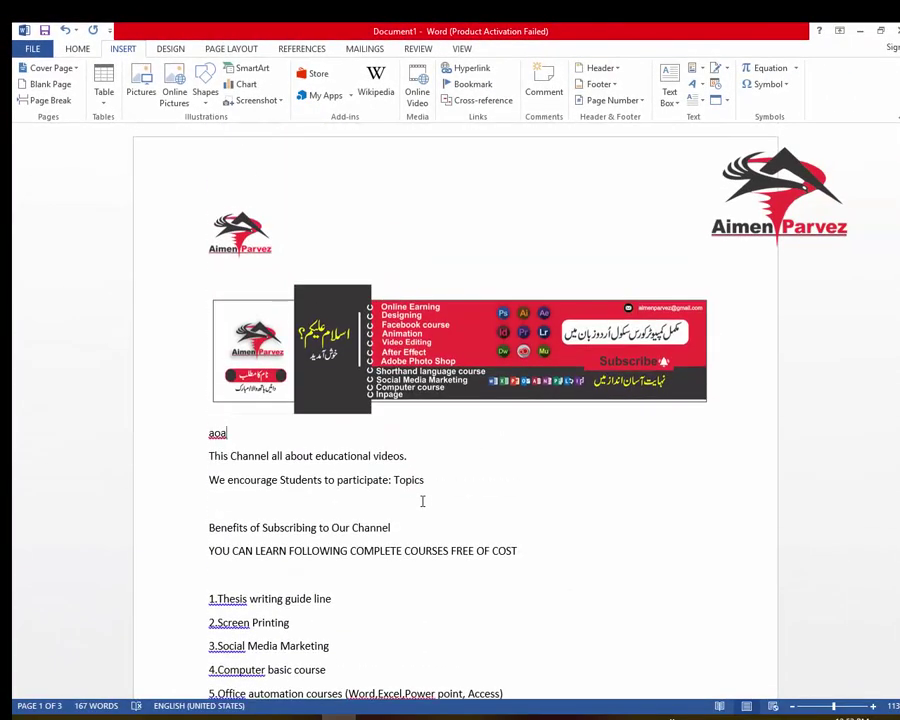
left_click(503, 503)
left_click_drag(228, 433, 208, 433)
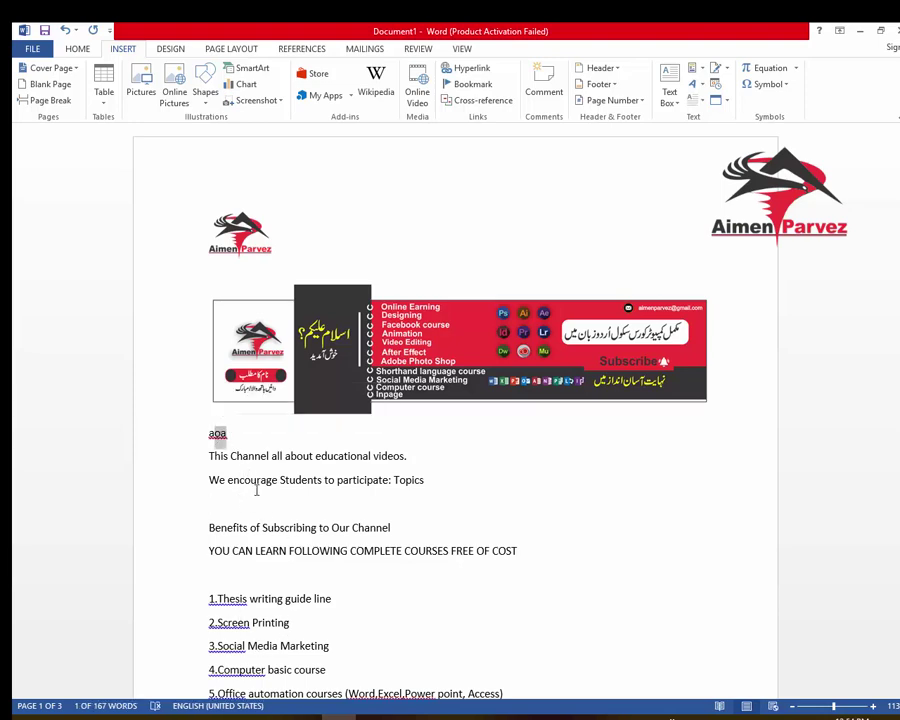
left_click(287, 524)
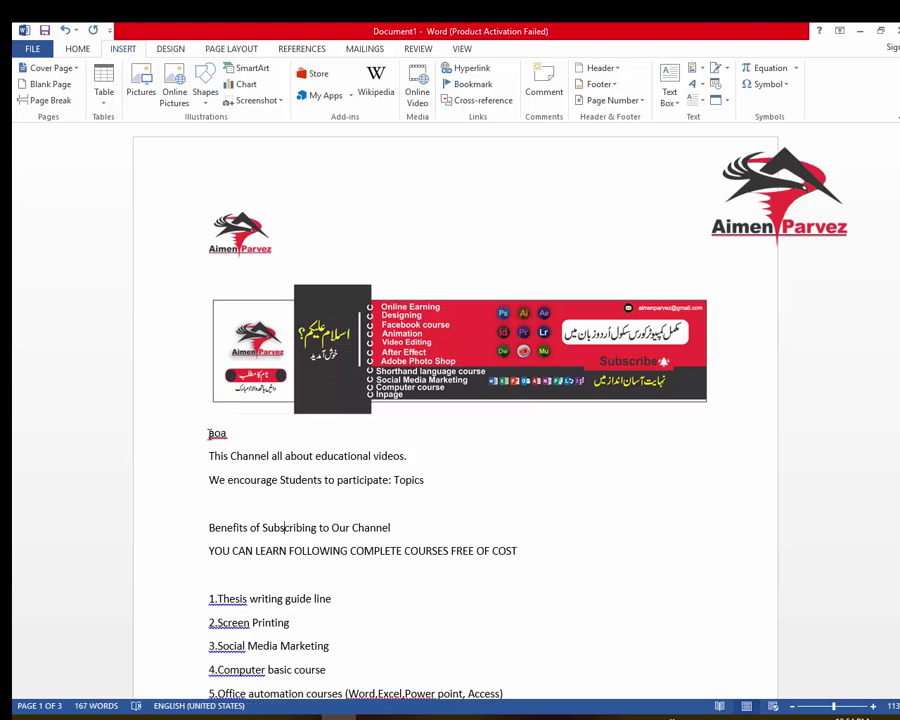
left_click_drag(208, 433, 229, 434)
scroll(237, 534, "down", 2)
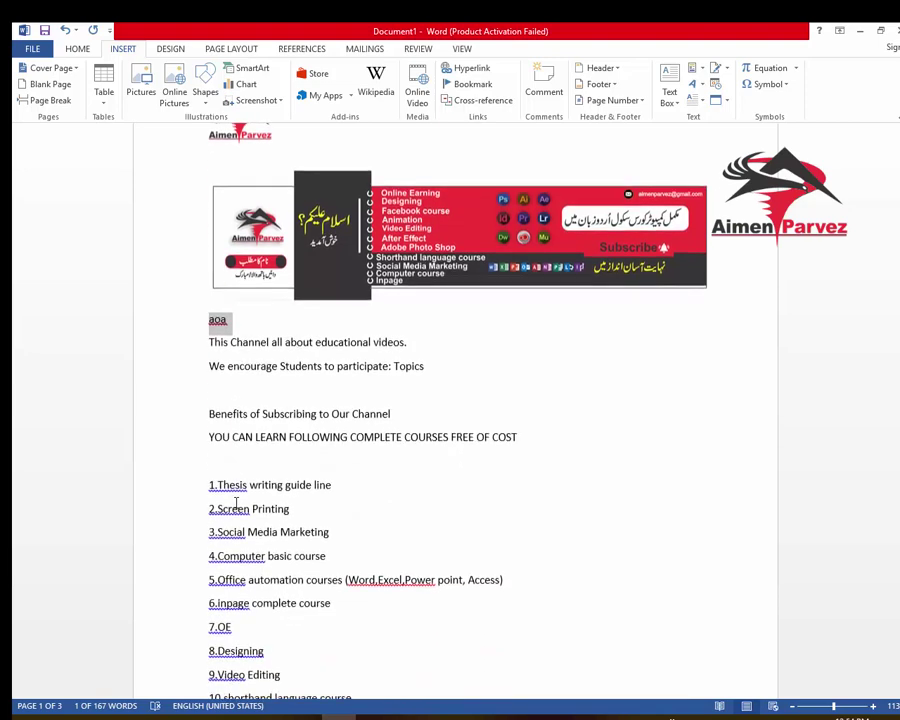
scroll(235, 538, "down", 2)
double_click(226, 513)
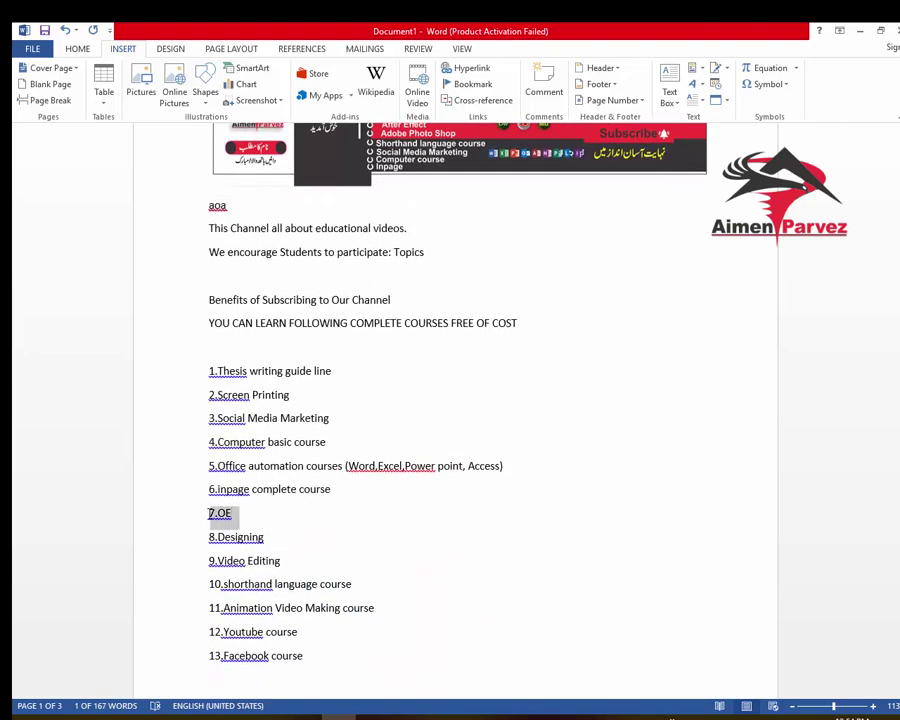
scroll(328, 540, "down", 1)
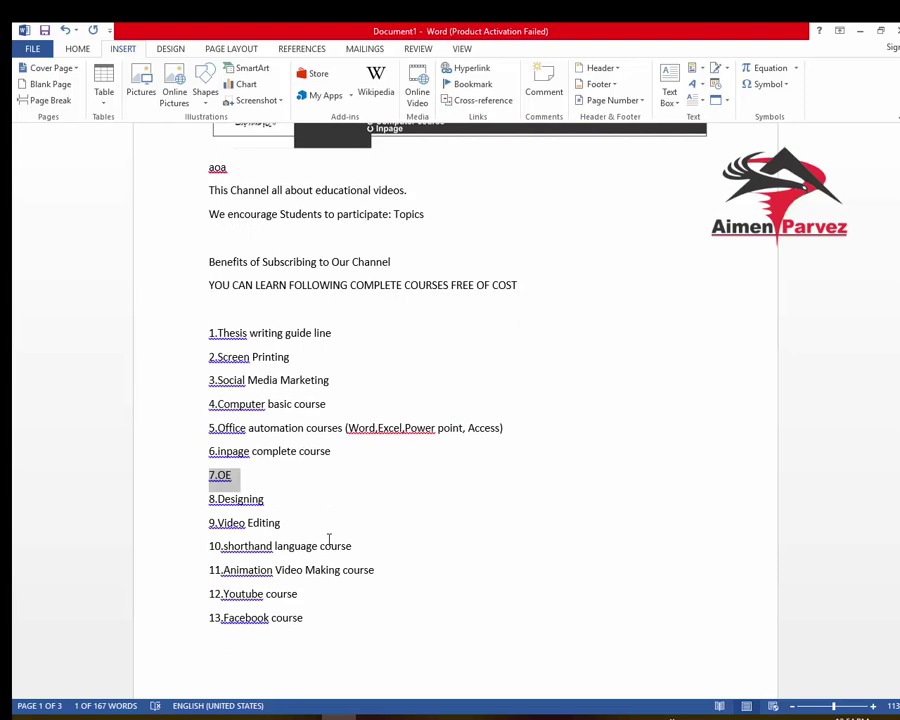
left_click(337, 616)
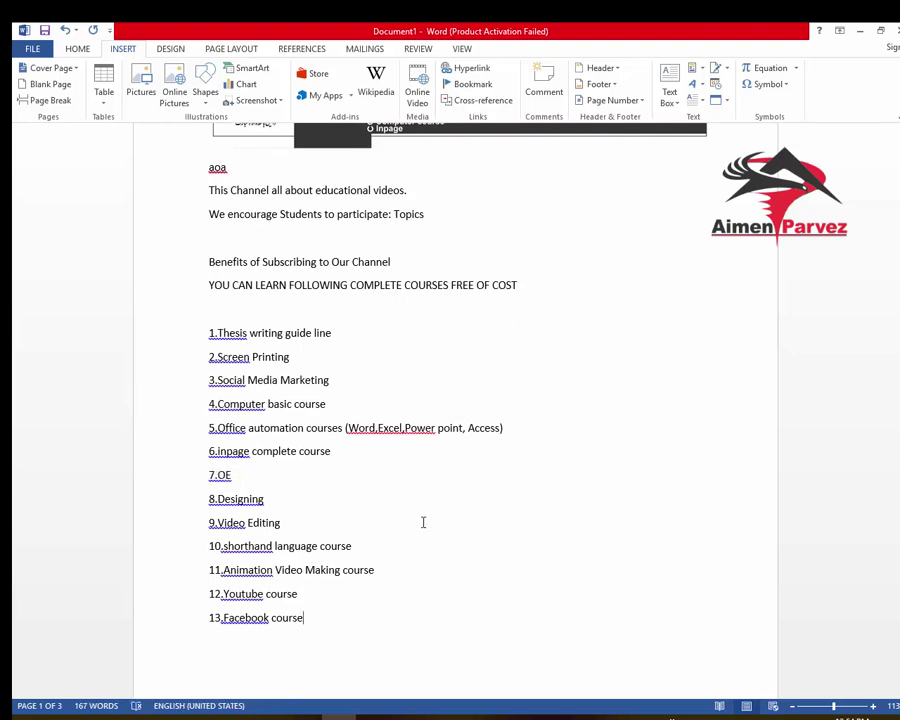
scroll(245, 476, "up", 5)
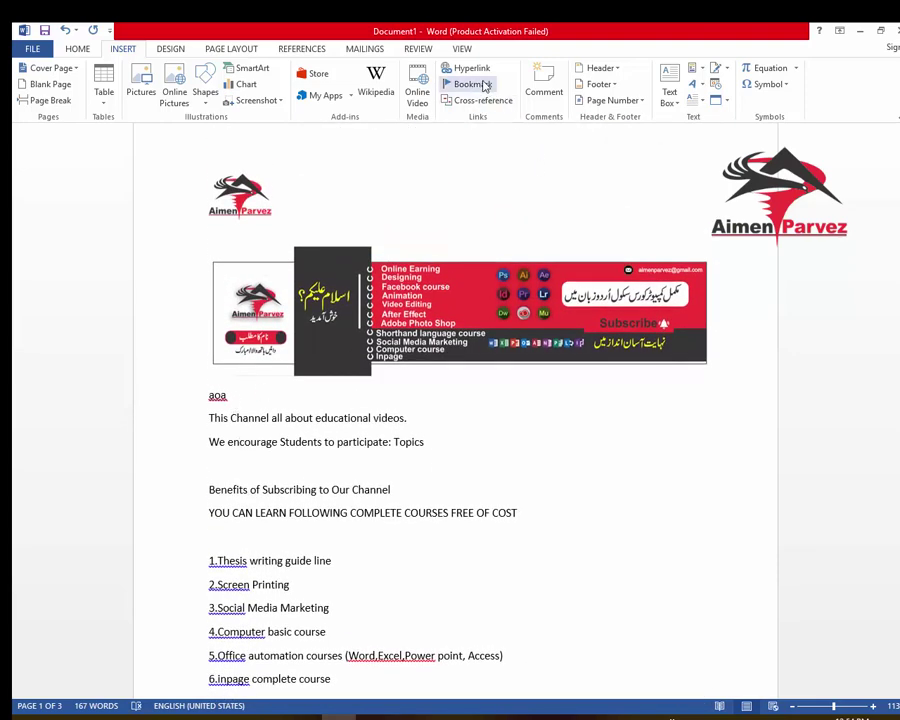
double_click(226, 398)
scroll(266, 414, "down", 5)
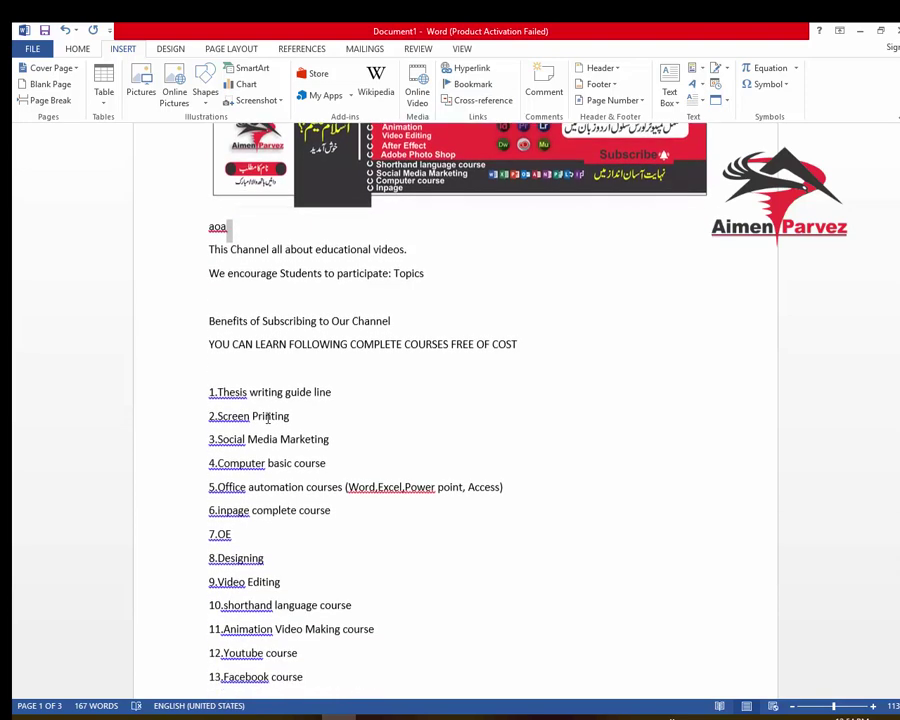
double_click(237, 441)
scroll(380, 478, "down", 5)
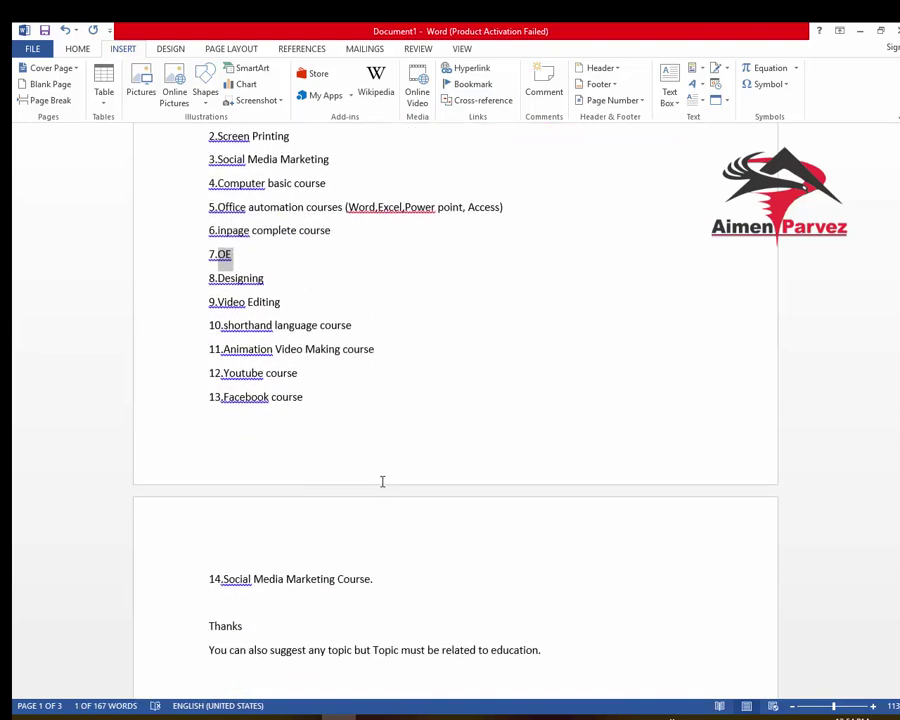
scroll(340, 545, "down", 5)
scroll(335, 555, "down", 1)
scroll(400, 535, "up", 5)
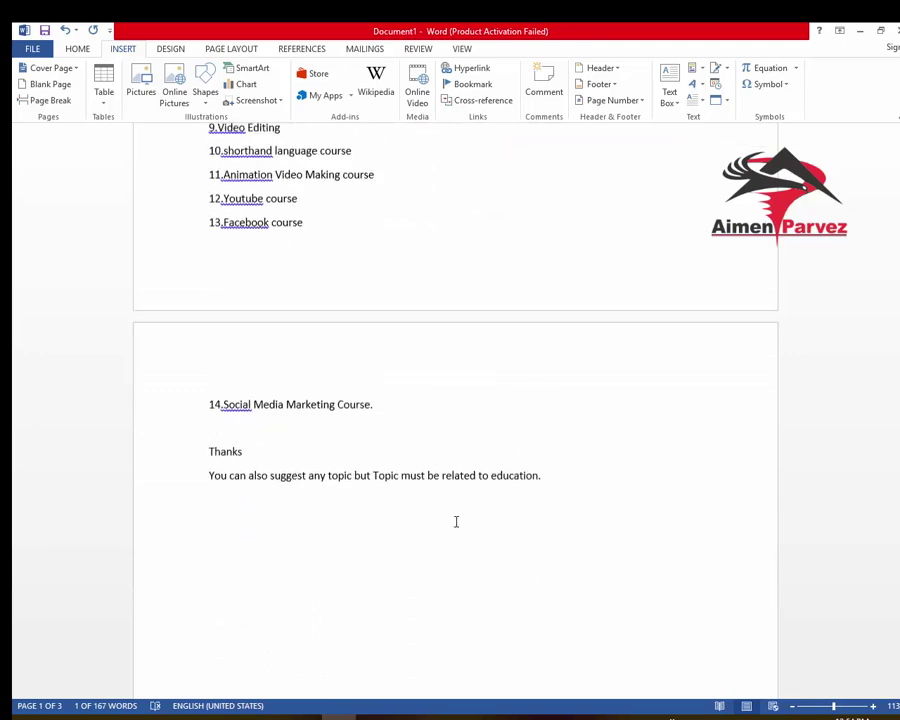
scroll(460, 510, "up", 7)
scroll(476, 496, "up", 5)
left_click(518, 526)
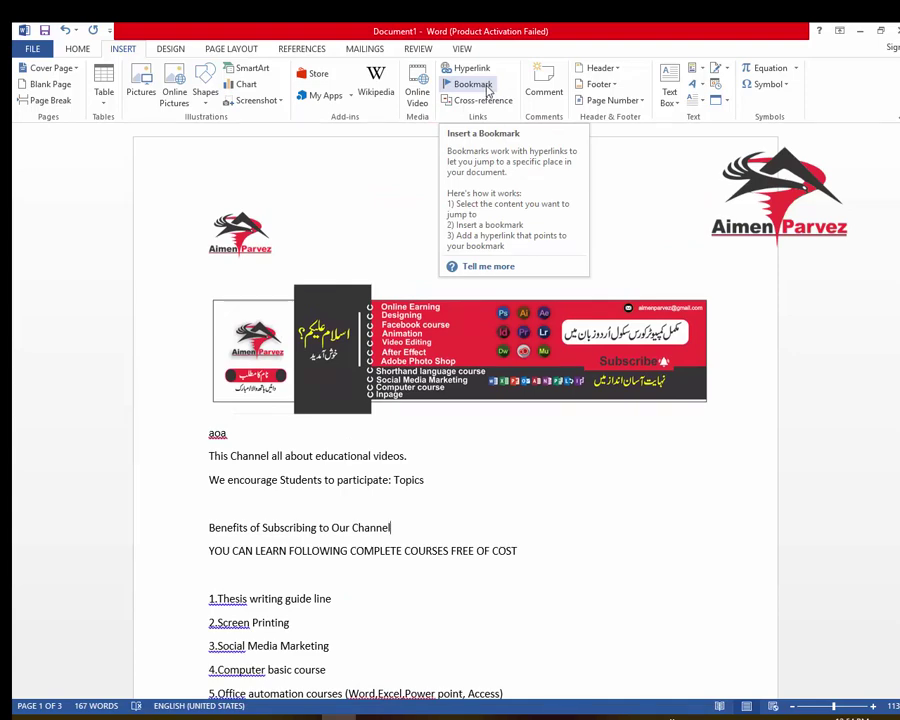
- Open the Bookmark dialog, select the Salam bookmark, and move the dialog off the page text
left_click(472, 84)
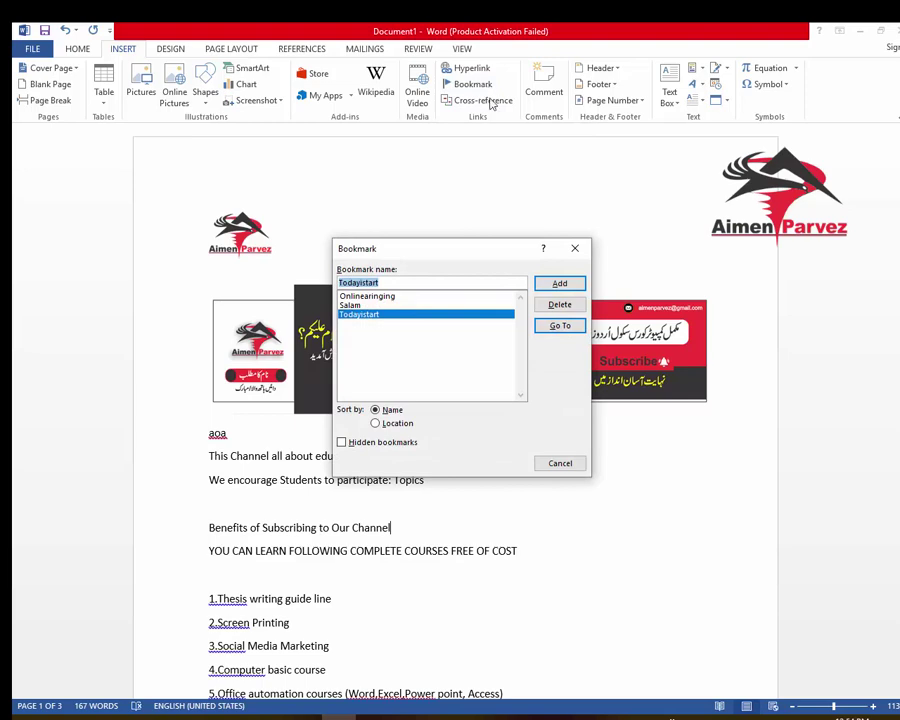
left_click(355, 305)
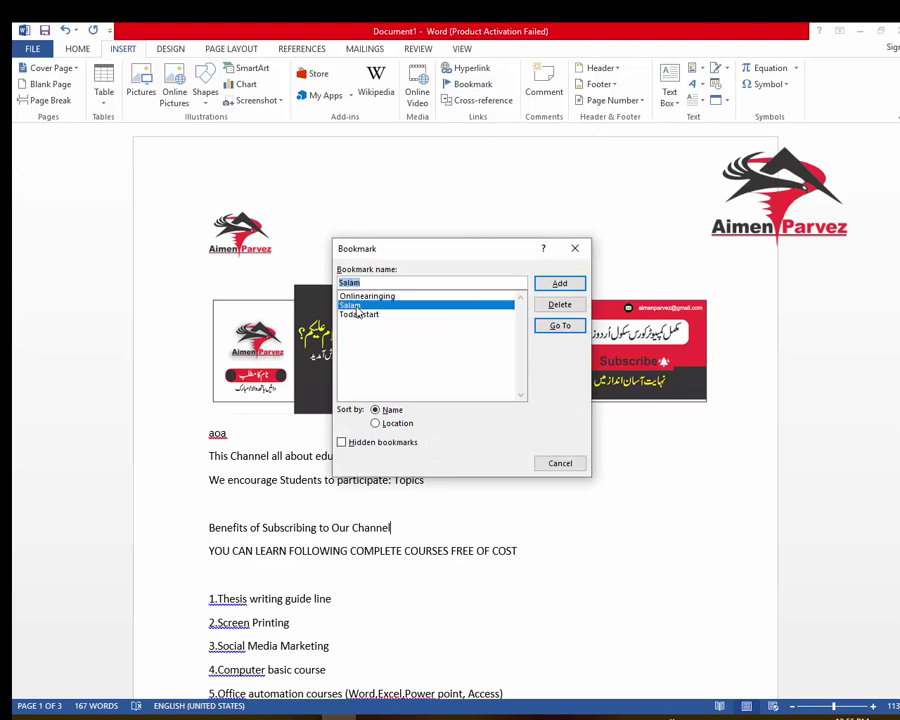
left_click_drag(437, 254, 570, 357)
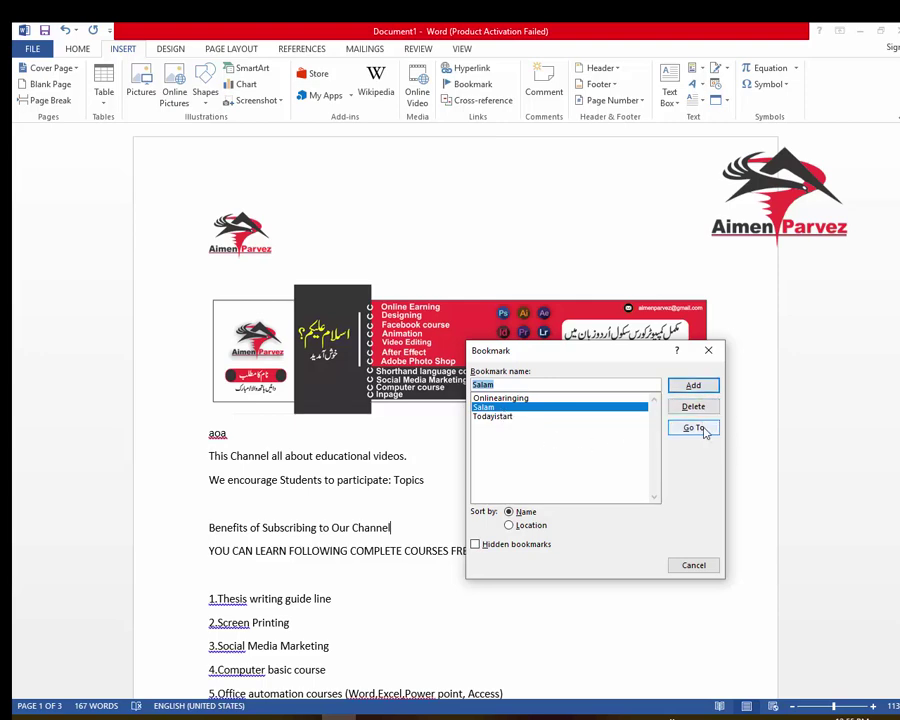
- Go to Salam, Onlinearinging, then Todayistart at "Thanks" on page 3, and close the dialog
left_click(703, 431)
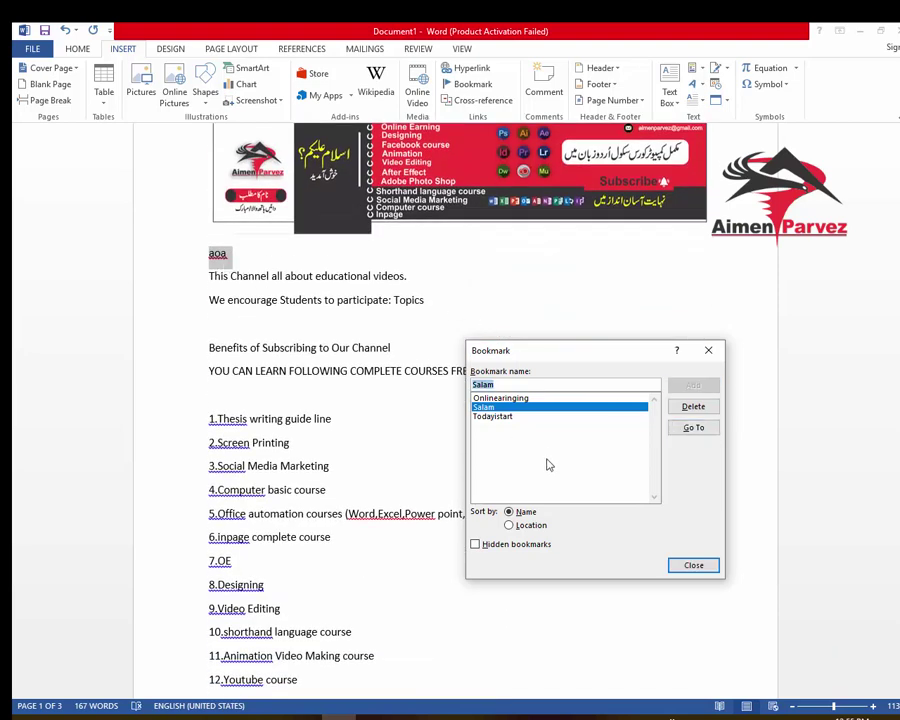
left_click(512, 399)
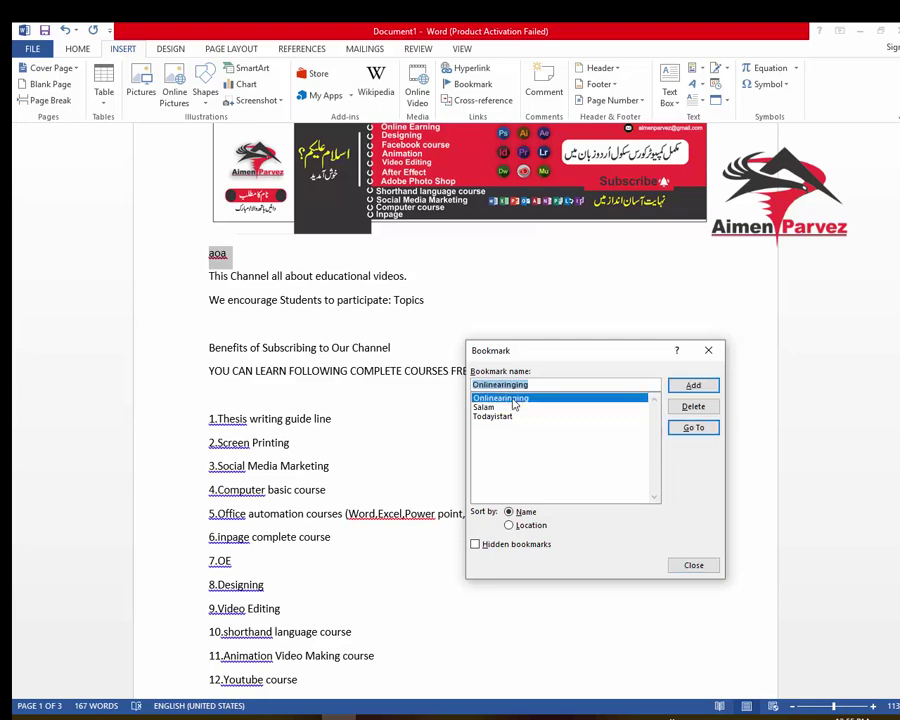
left_click(684, 428)
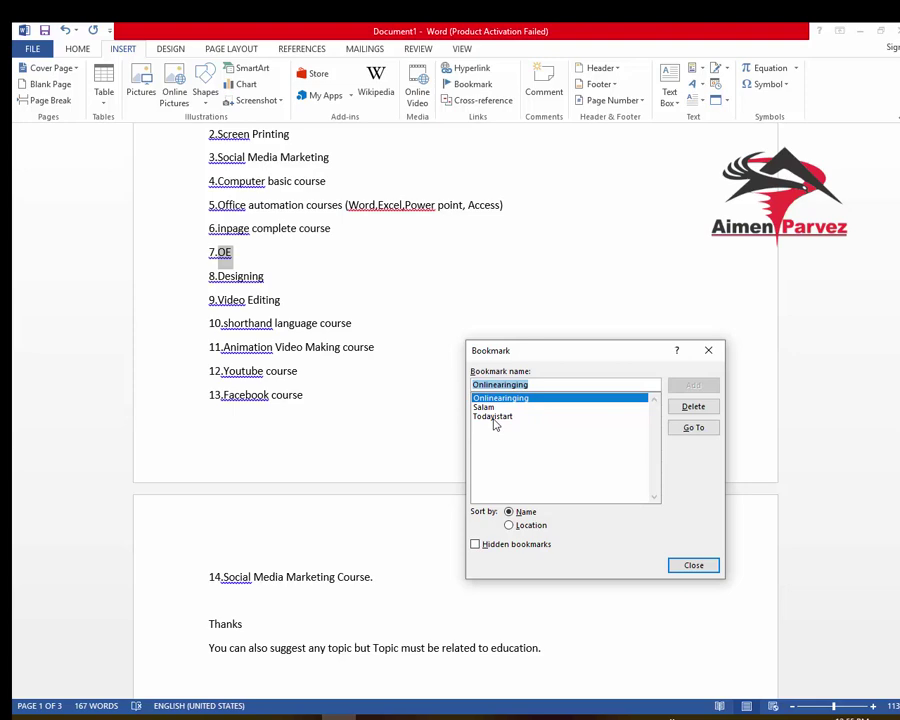
left_click(493, 419)
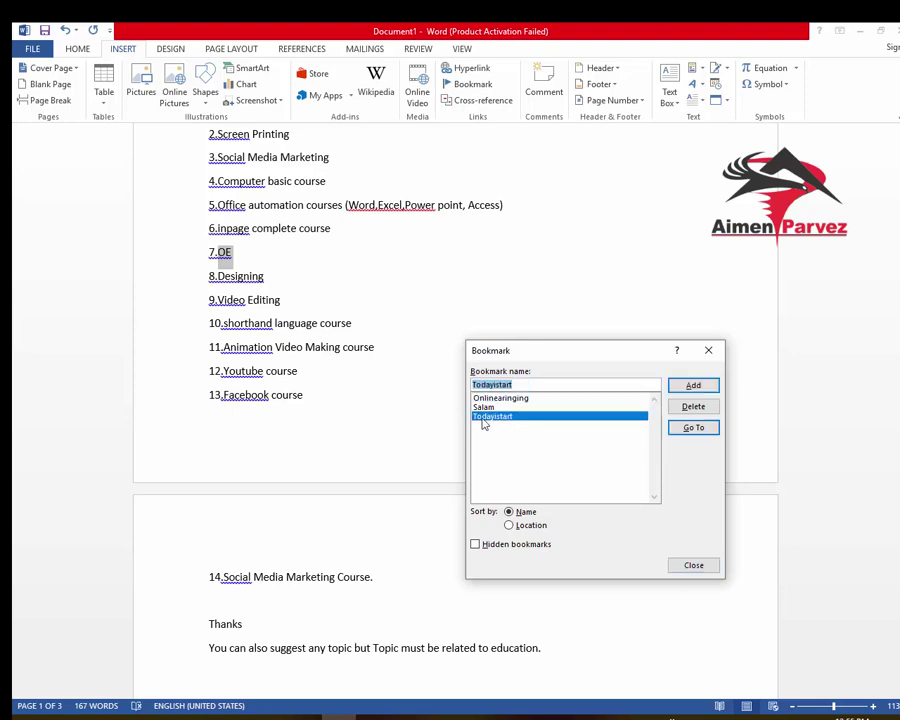
left_click(696, 428)
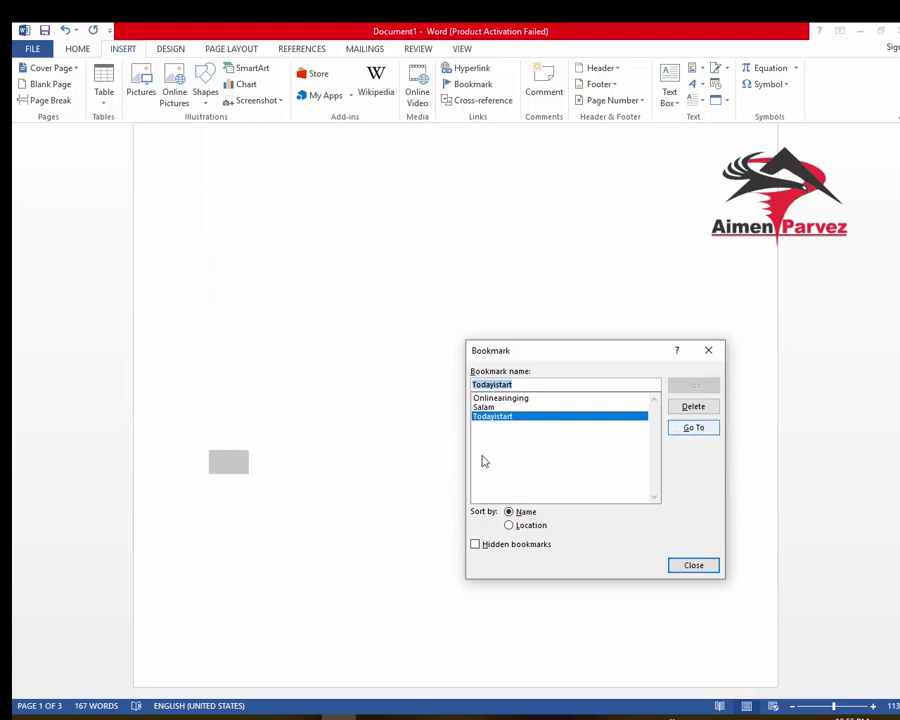
left_click(699, 566)
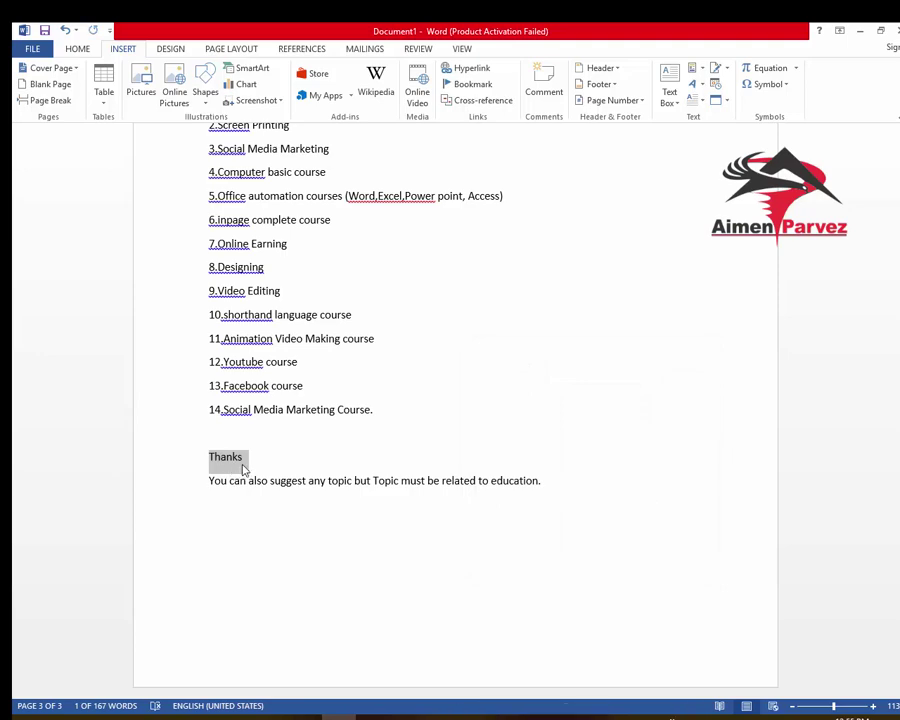
scroll(260, 455, "up", 4)
scroll(272, 444, "up", 3)
scroll(272, 444, "up", 1)
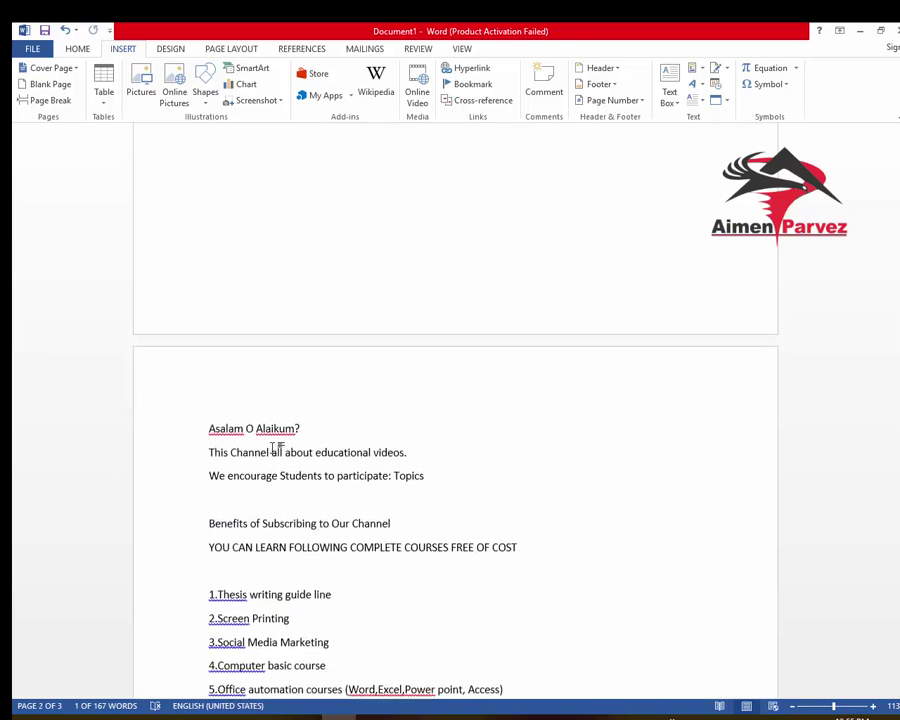
scroll(271, 447, "up", 5)
scroll(272, 447, "up", 2)
scroll(272, 447, "up", 4)
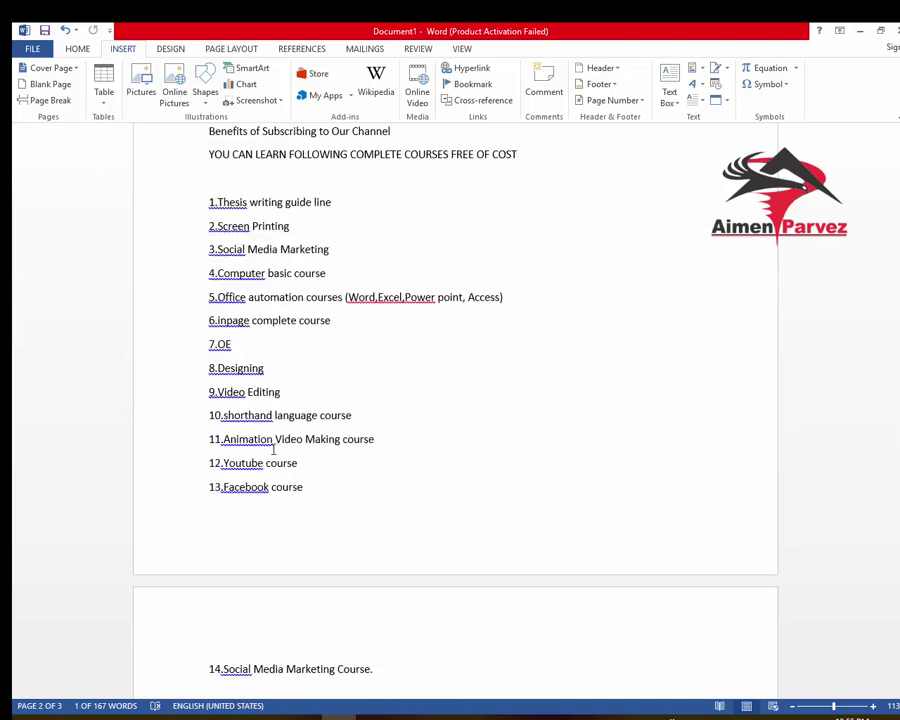
scroll(273, 450, "up", 3)
scroll(273, 450, "up", 4)
left_click(317, 508)
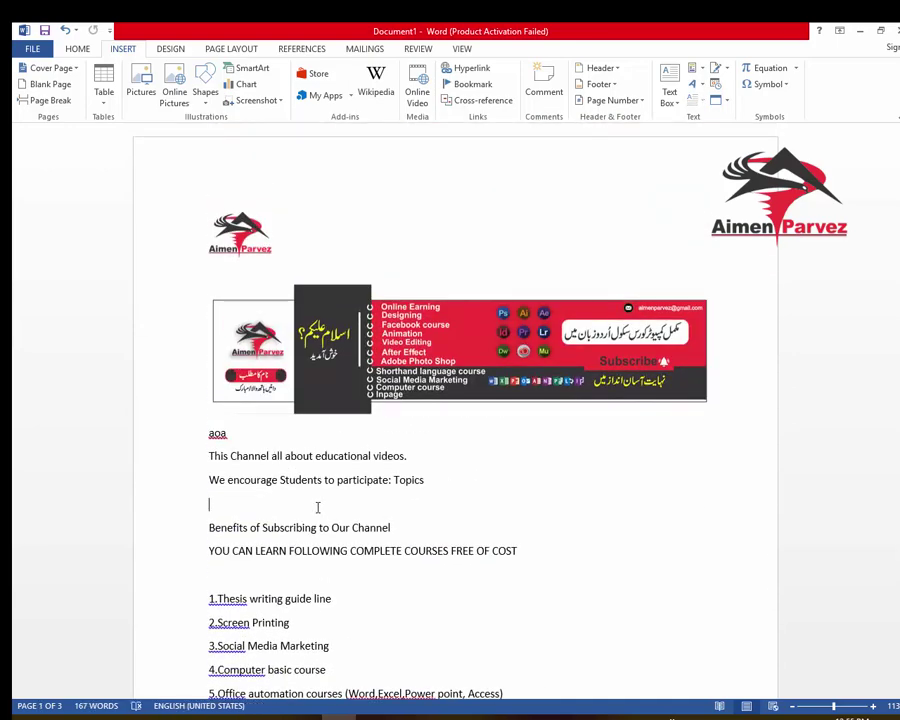
scroll(321, 514, "down", 2)
scroll(322, 518, "down", 3)
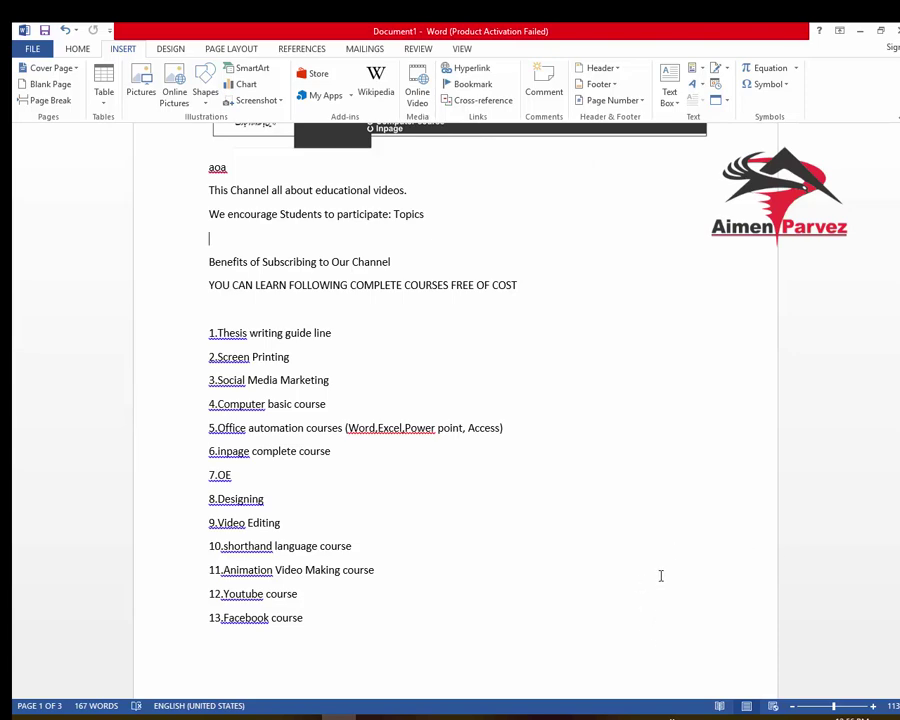
scroll(660, 574, "up", 5)
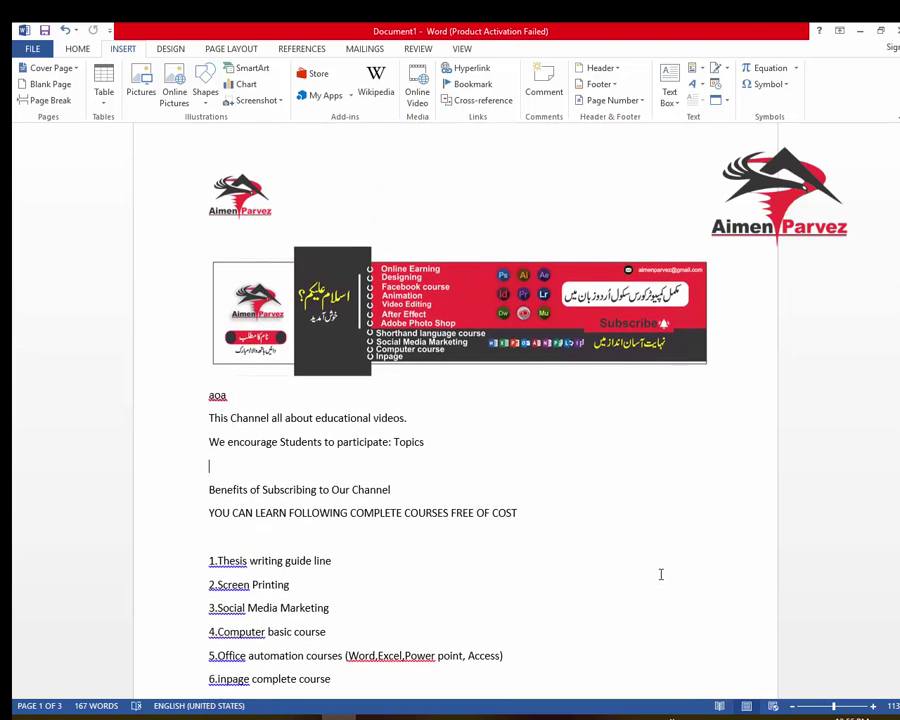